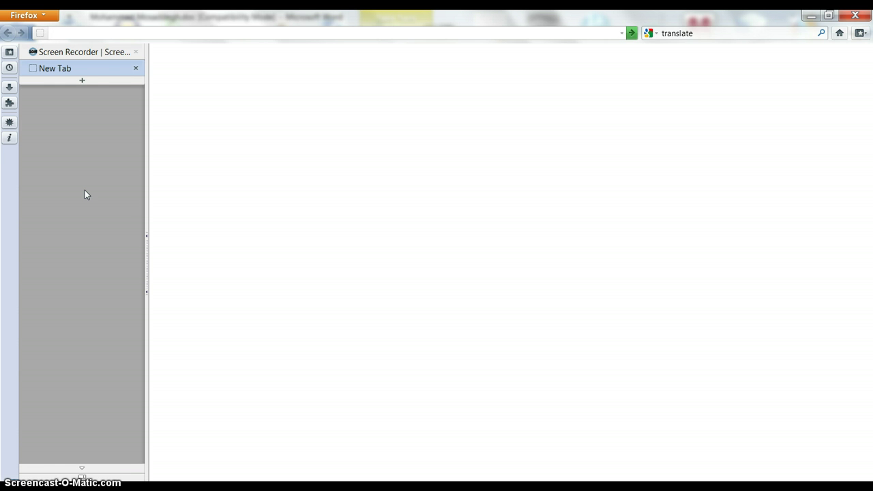
pyautogui.write('w')
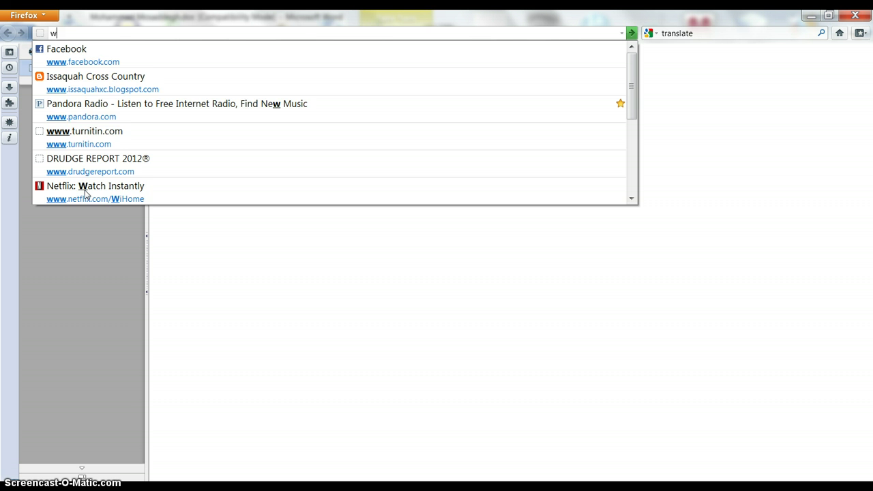
pyautogui.write('ww.us')
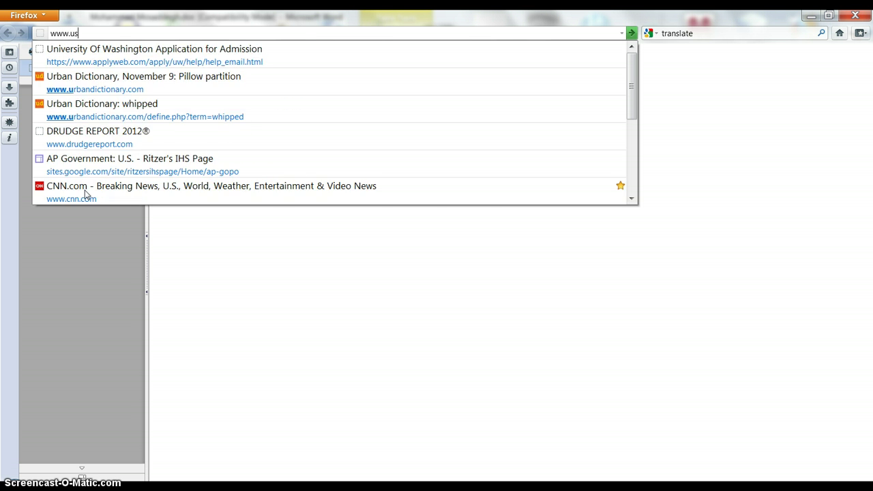
pyautogui.write('first.org')
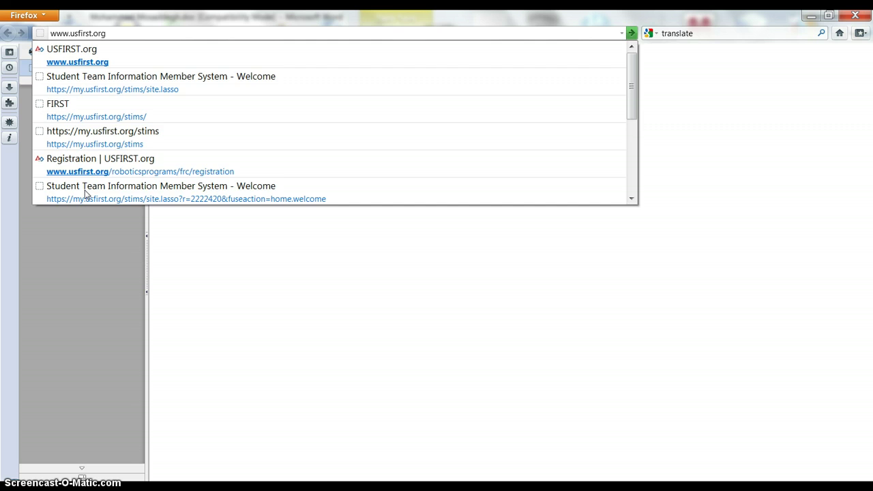
pyautogui.press('Down')
pyautogui.press('Return')
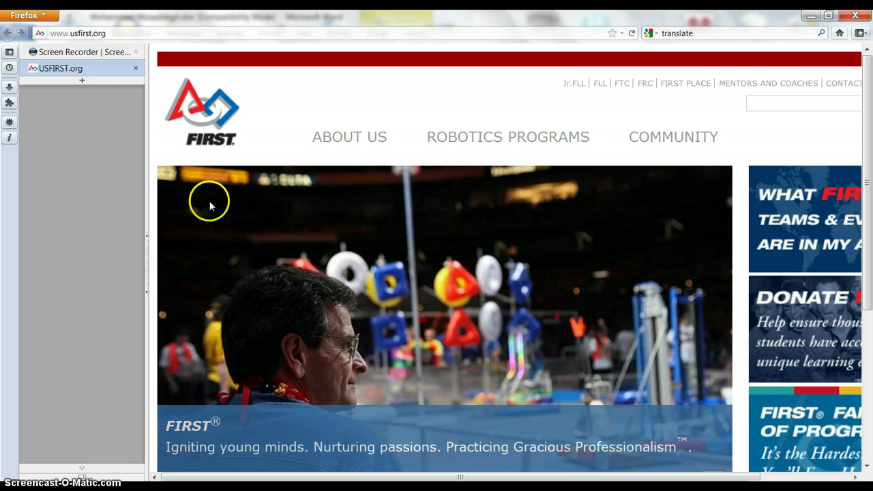
# Go to the FIRST Robotics Competition Registration page through the Robotics Programs menu
pyautogui.moveTo(517, 127)
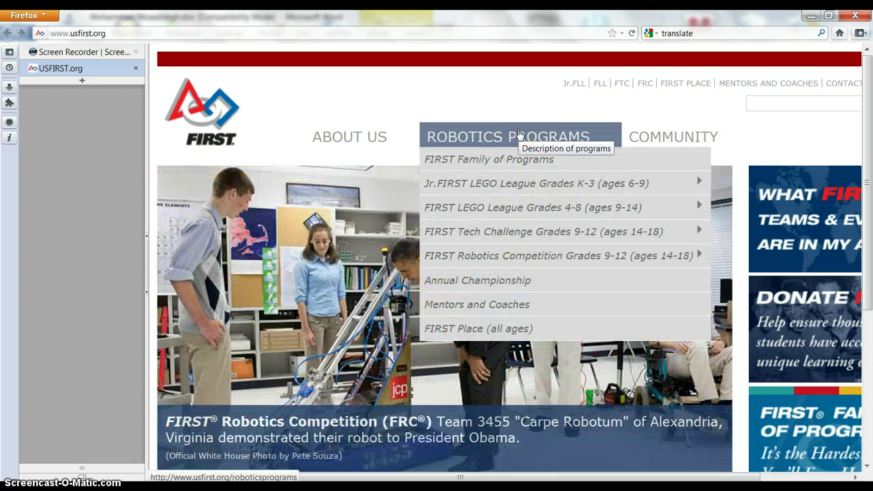
pyautogui.moveTo(470, 259)
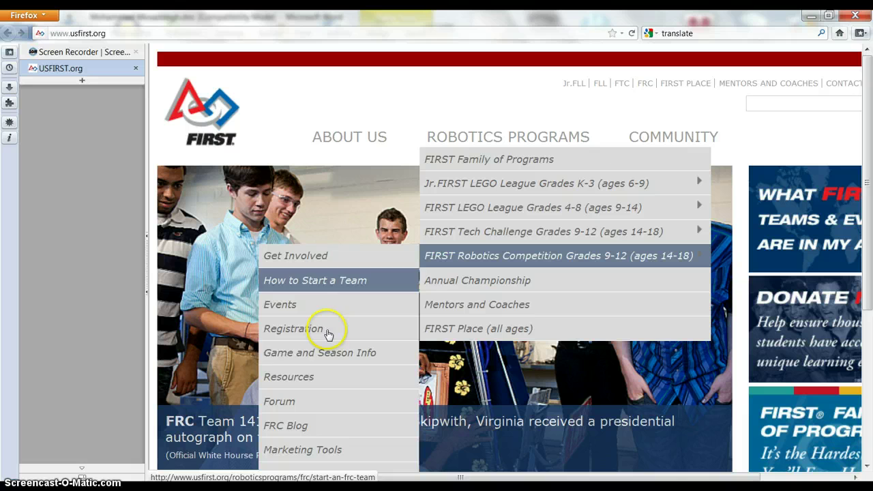
pyautogui.click(312, 337)
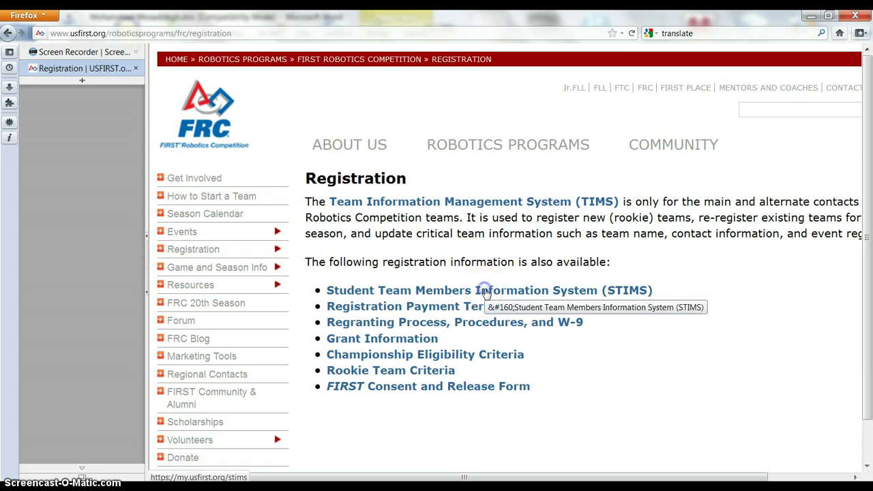
# Open STIMS and start creating a new student user account
pyautogui.click(486, 292)
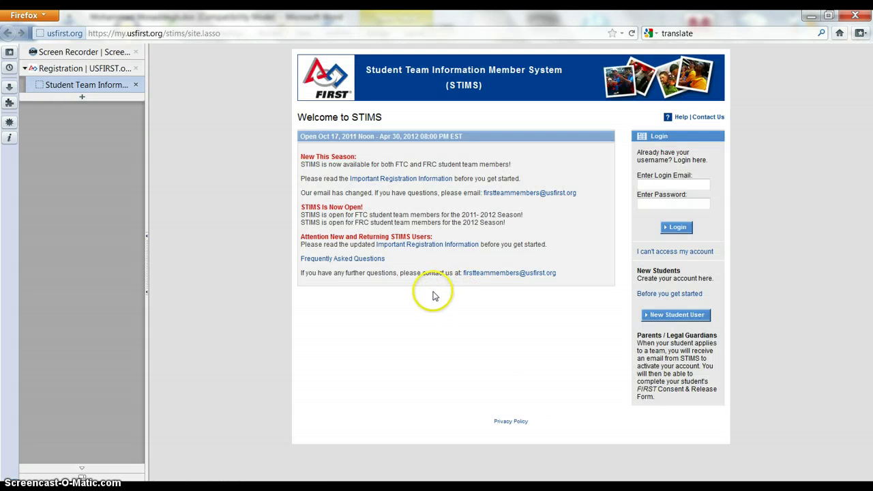
pyautogui.click(652, 185)
pyautogui.click(645, 200)
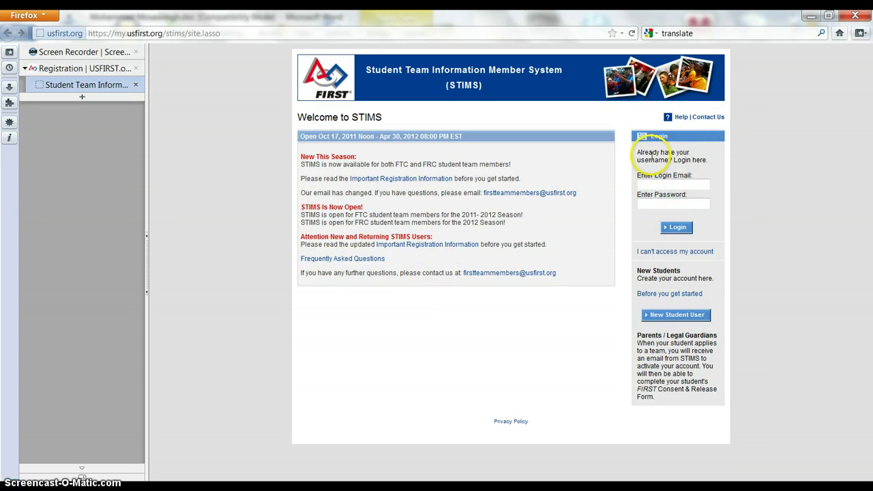
pyautogui.click(668, 317)
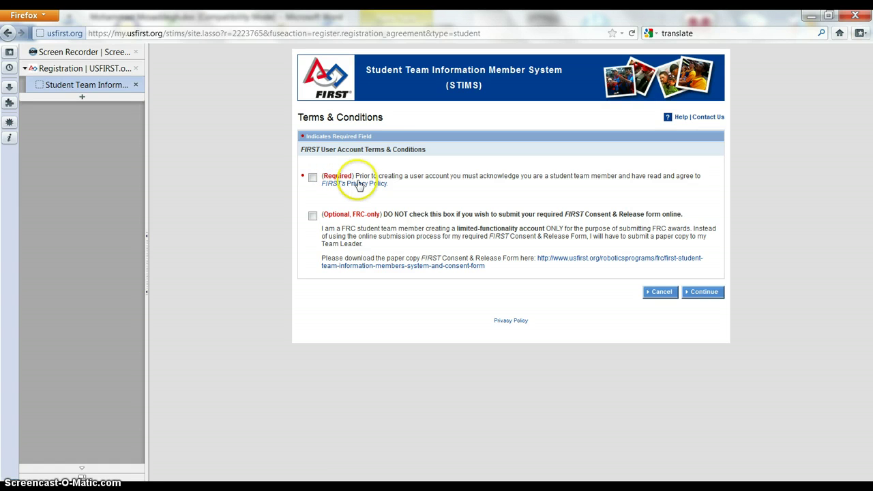
# Accept the required student terms and continue to the team application form
pyautogui.click(313, 178)
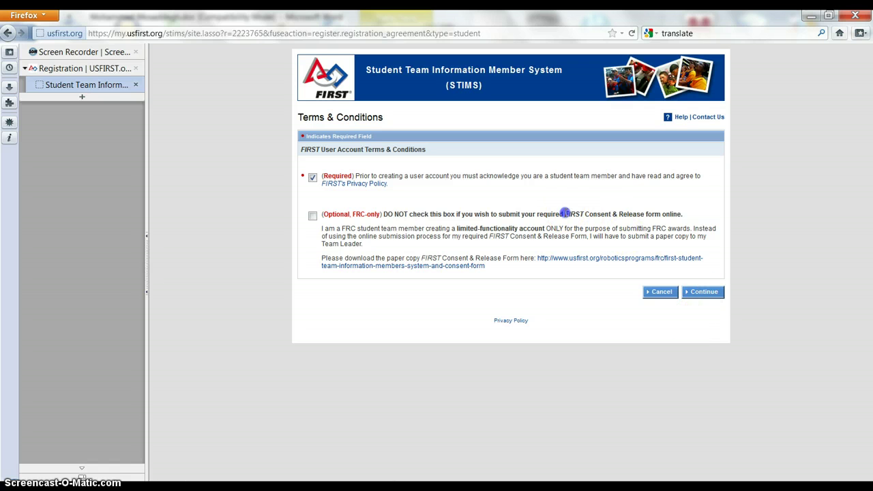
pyautogui.moveTo(566, 214); pyautogui.dragTo(678, 215)
pyautogui.click(684, 218)
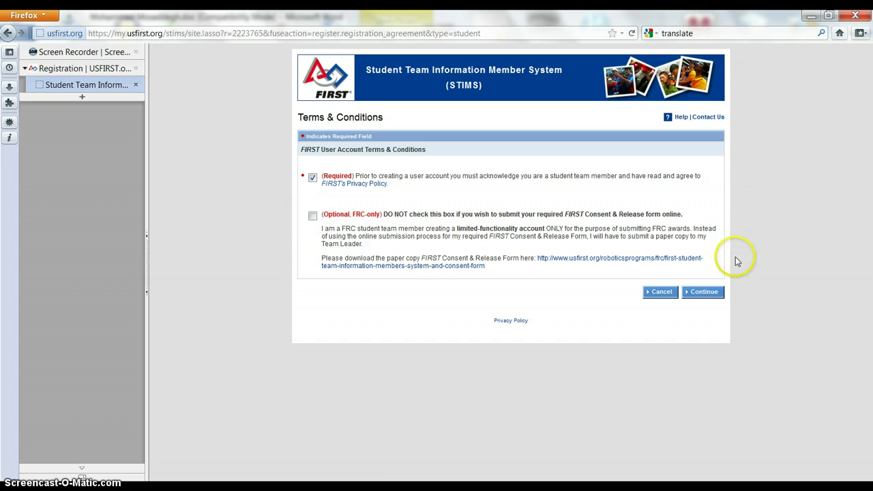
pyautogui.click(710, 295)
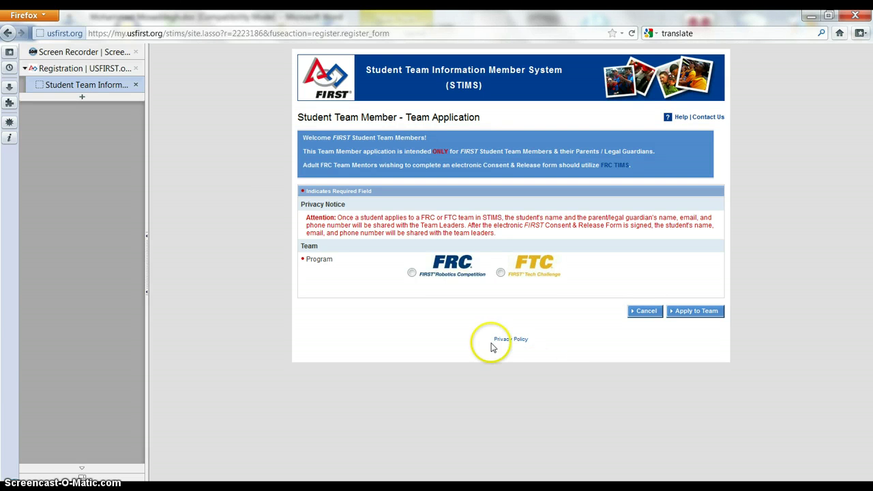
# Apply to the FRC program with team number 1318
pyautogui.click(412, 274)
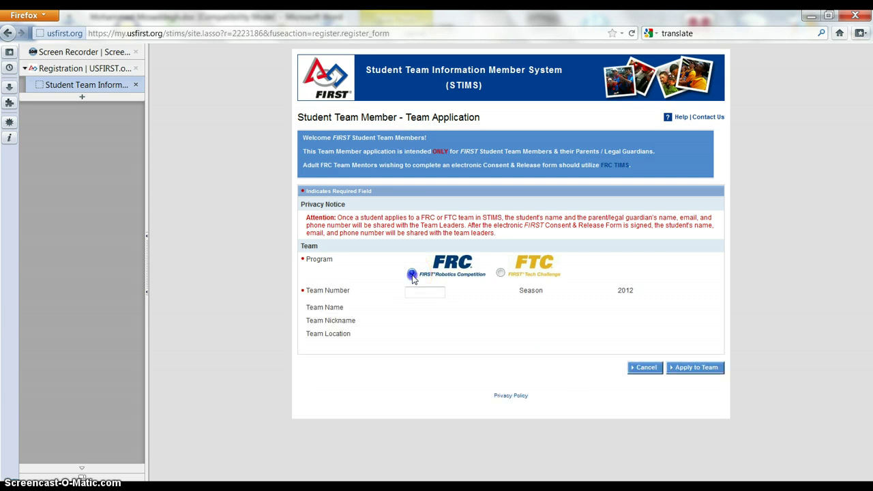
pyautogui.click(411, 296)
pyautogui.write('13')
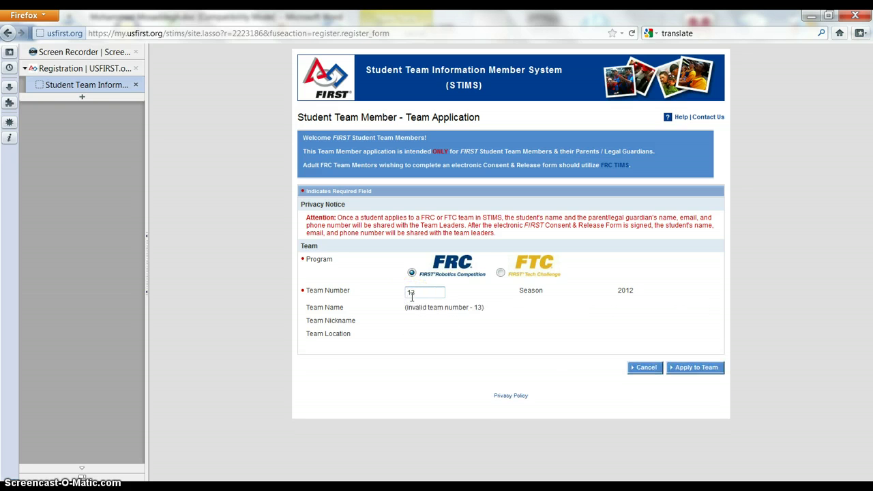
pyautogui.write('18')
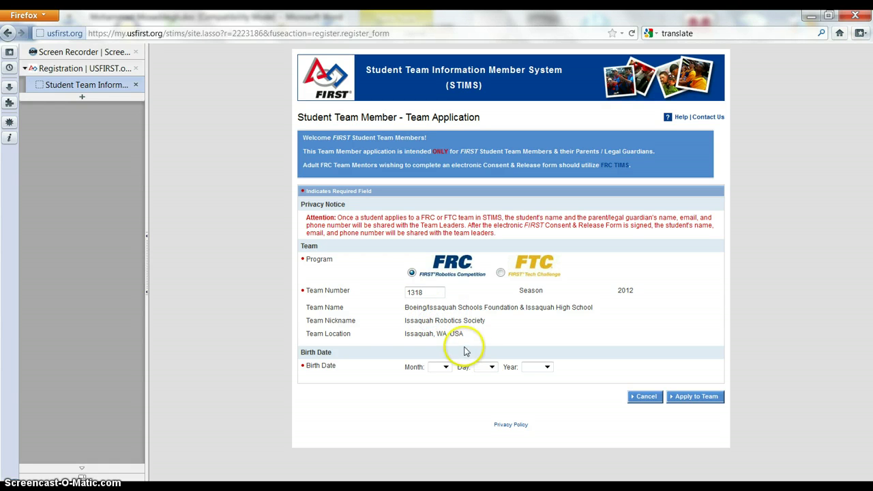
# Set the birth date to 03/04/1994 and review the rest of the form
pyautogui.click(446, 369)
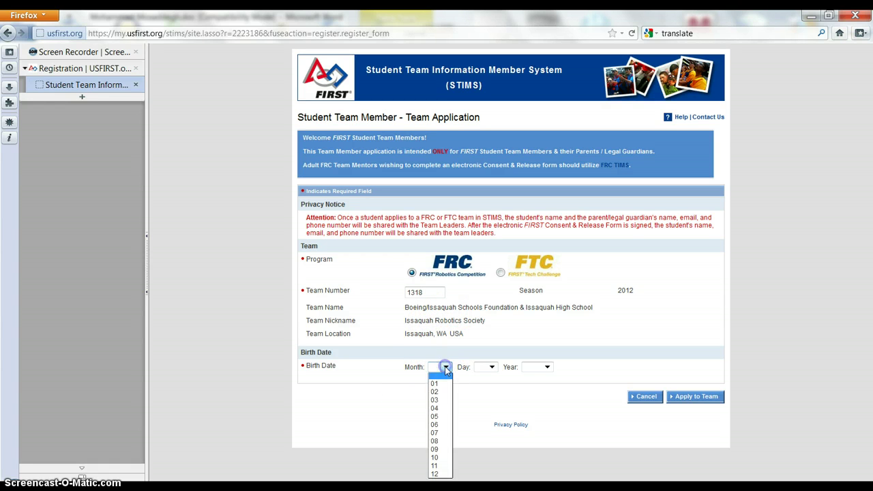
pyautogui.click(433, 399)
pyautogui.click(489, 367)
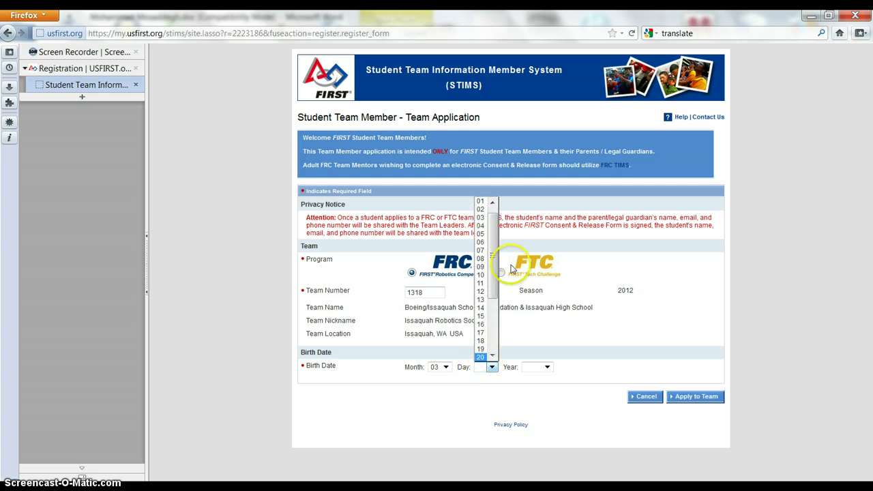
pyautogui.click(481, 223)
pyautogui.click(548, 367)
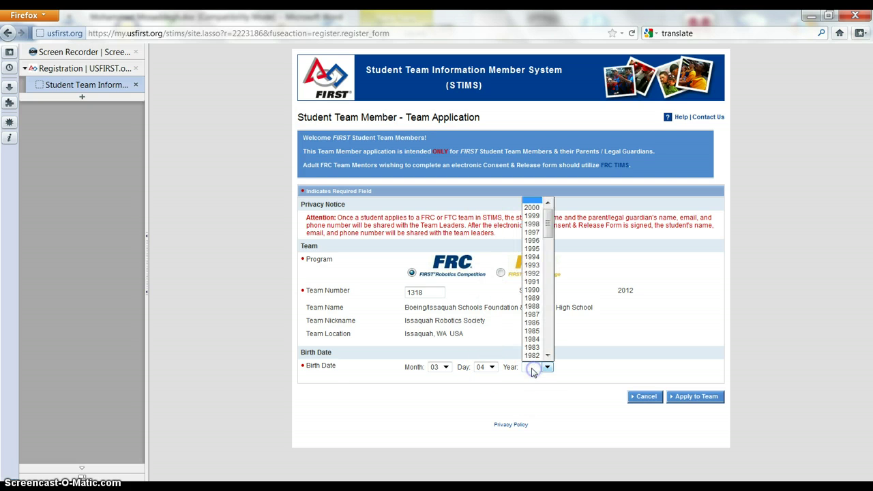
pyautogui.click(536, 251)
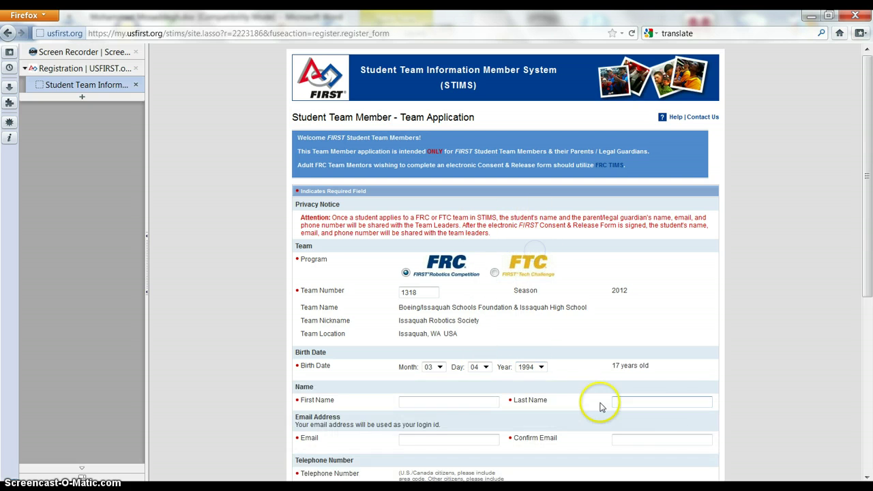
pyautogui.scroll(-5, 551, 380)
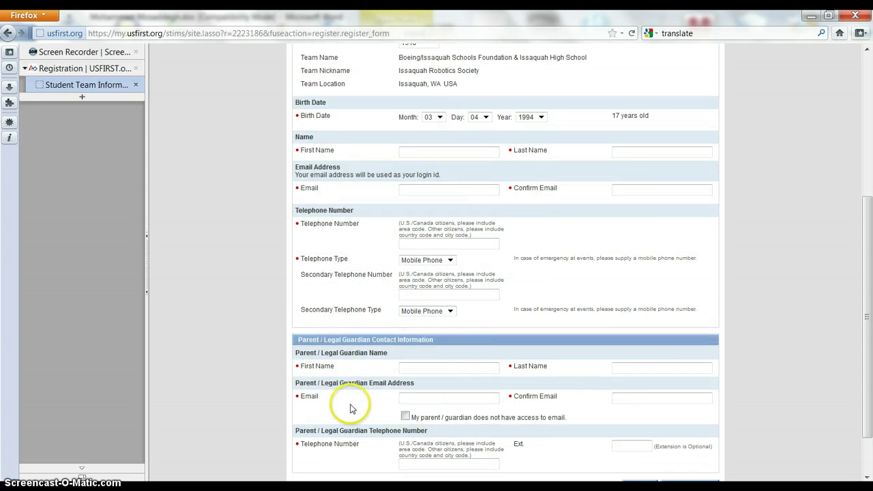
pyautogui.scroll(-2, 353, 403)
pyautogui.scroll(3, 374, 374)
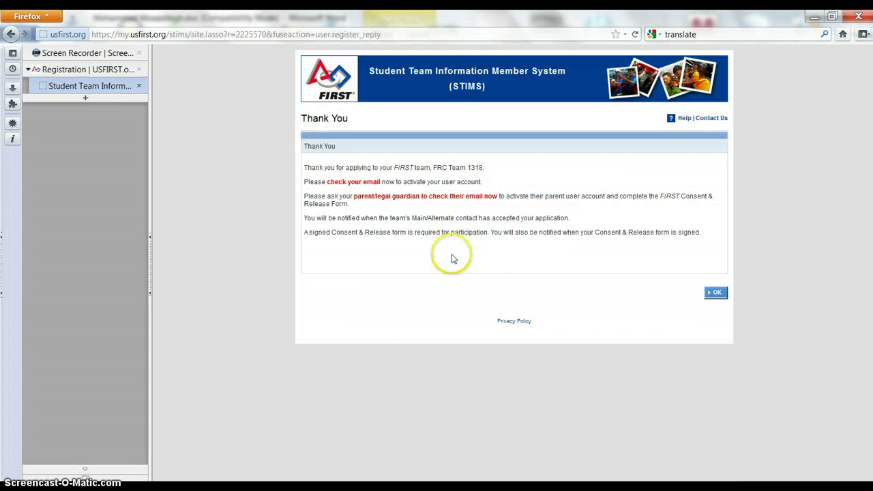
pyautogui.click(326, 182)
pyautogui.moveTo(326, 182); pyautogui.dragTo(377, 183)
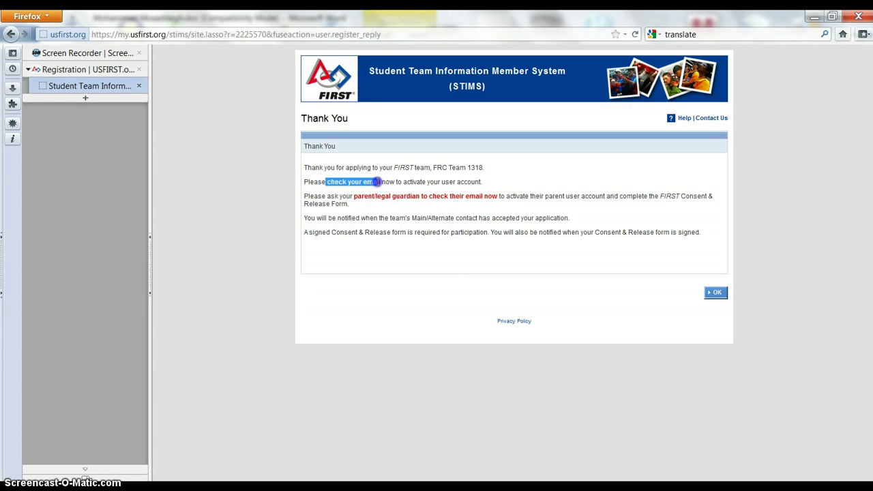
pyautogui.click(404, 181)
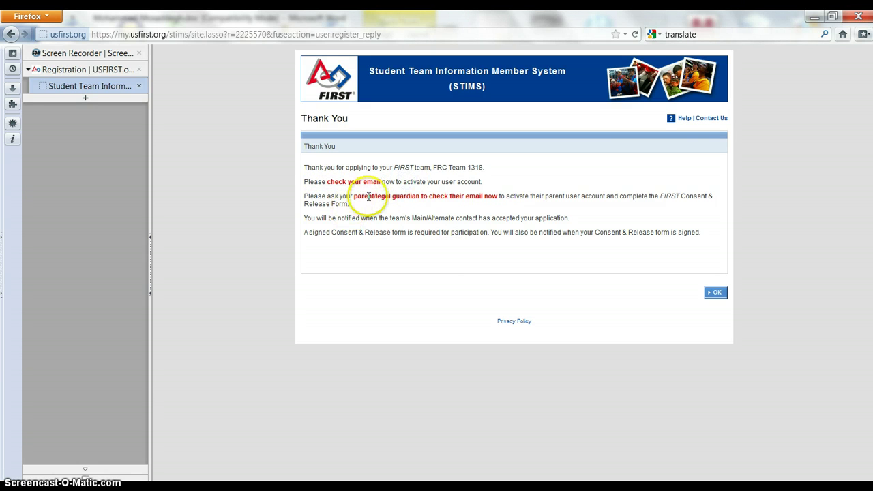
pyautogui.moveTo(354, 196); pyautogui.dragTo(491, 196)
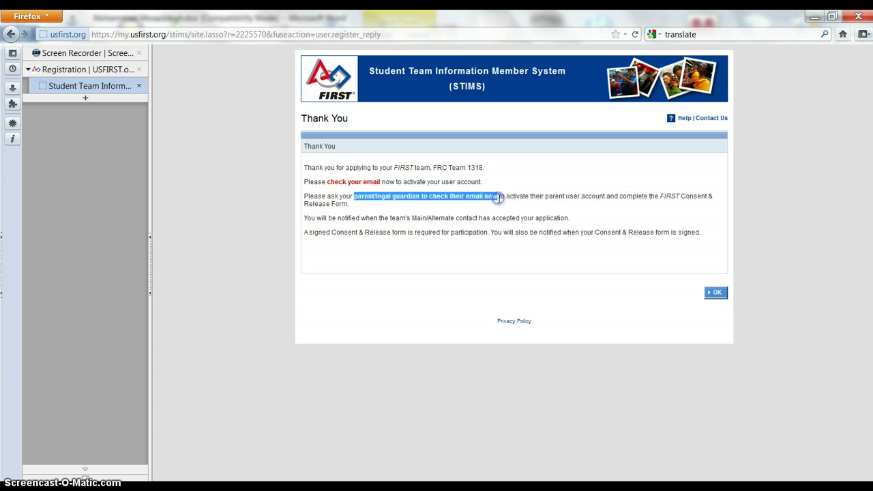
pyautogui.moveTo(499, 198); pyautogui.dragTo(499, 197)
pyautogui.click(500, 197)
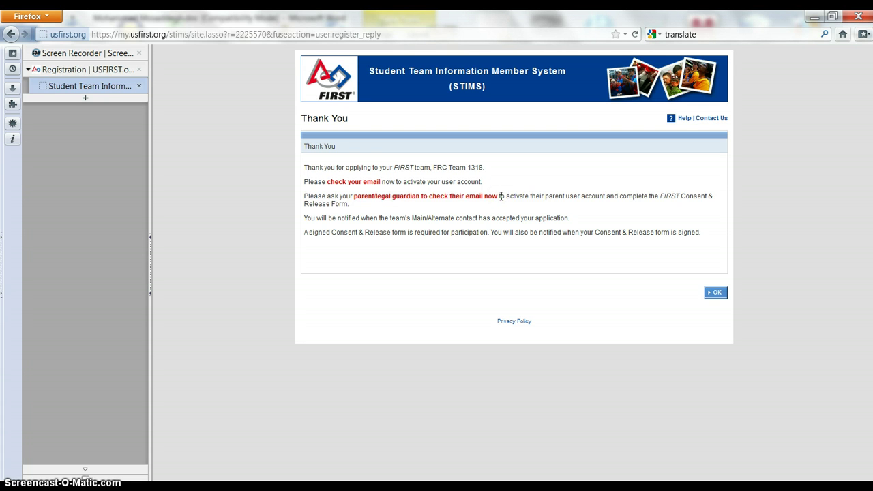
pyautogui.moveTo(501, 196); pyautogui.dragTo(501, 199)
pyautogui.click(501, 206)
pyautogui.click(339, 206)
pyautogui.moveTo(339, 206); pyautogui.dragTo(307, 196)
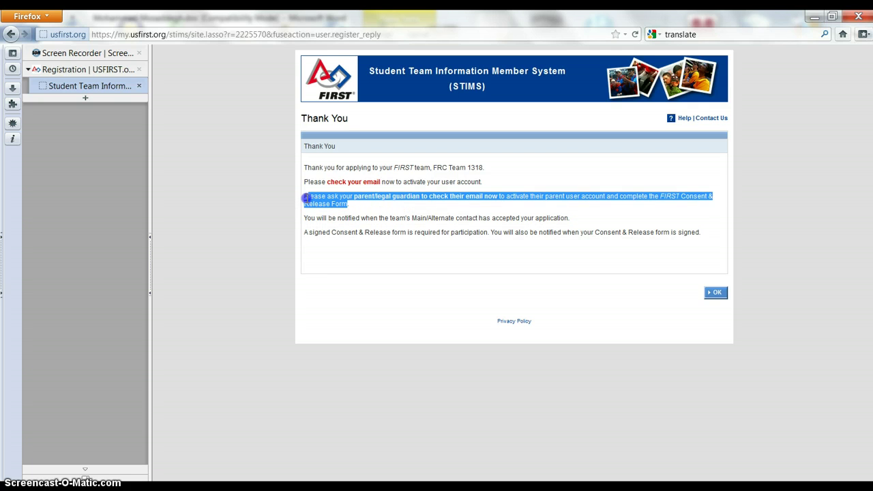
pyautogui.click(345, 229)
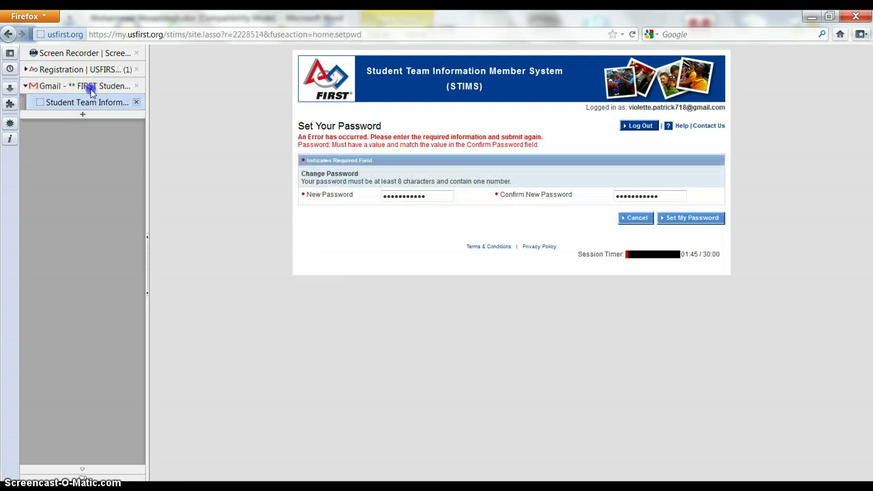
# Close the STIMS tab and follow the activation link in the FIRST application email
pyautogui.click(136, 102)
pyautogui.scroll(4, 440, 254)
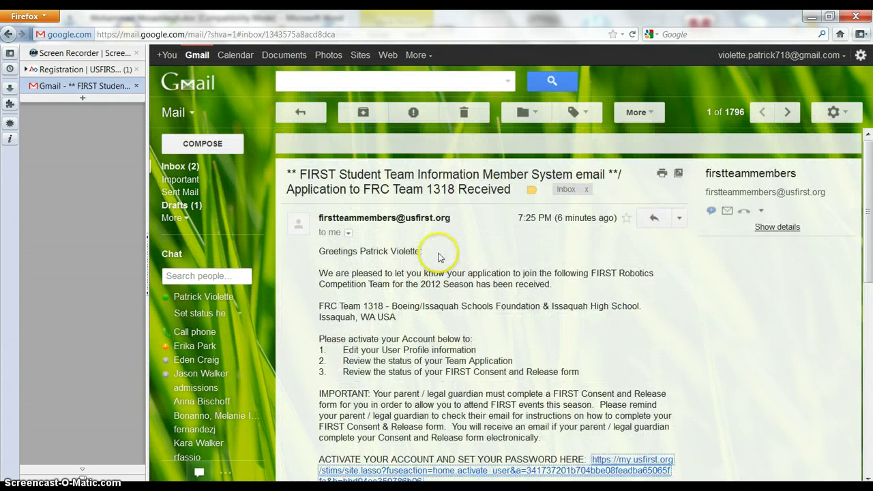
pyautogui.moveTo(303, 174); pyautogui.dragTo(522, 192)
pyautogui.click(462, 186)
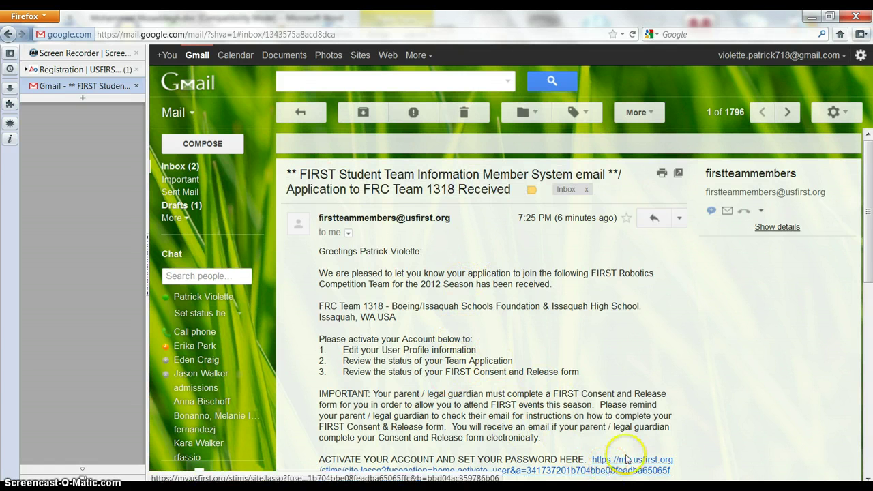
pyautogui.scroll(-3, 868, 270)
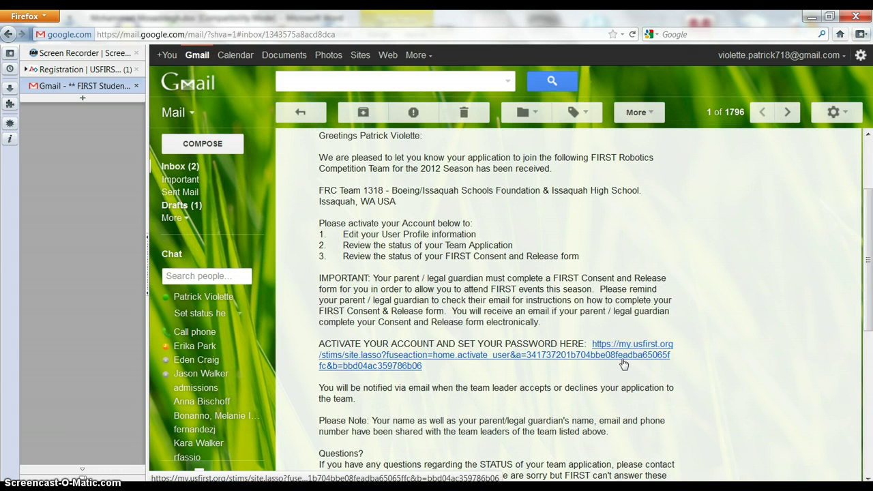
pyautogui.click(622, 363)
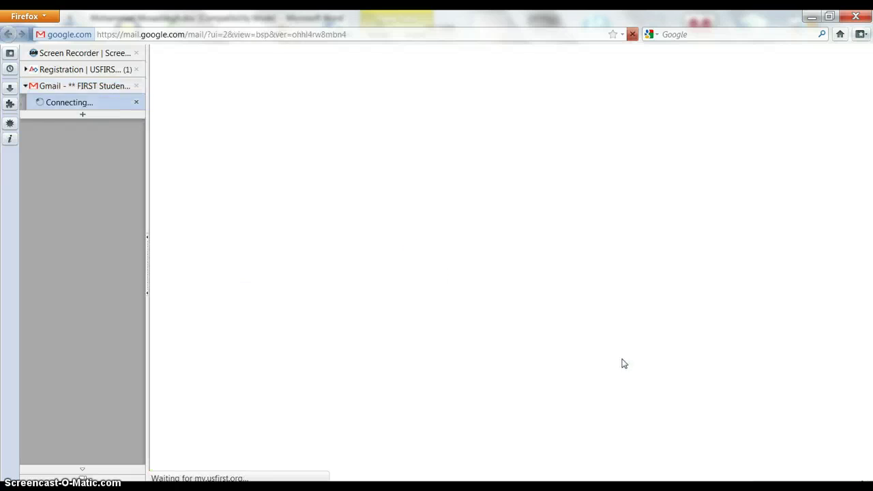
# Set the new account password, let Firefox remember it, and continue to the Main Summary
pyautogui.click(408, 181)
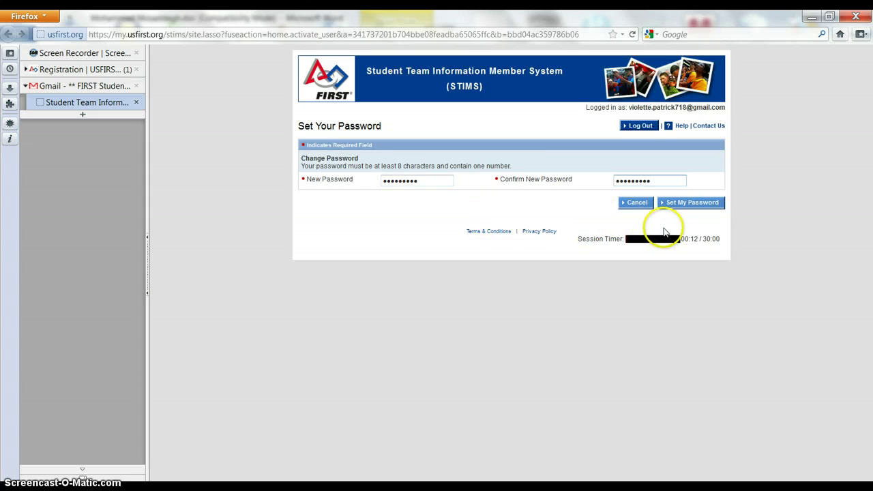
pyautogui.click(680, 203)
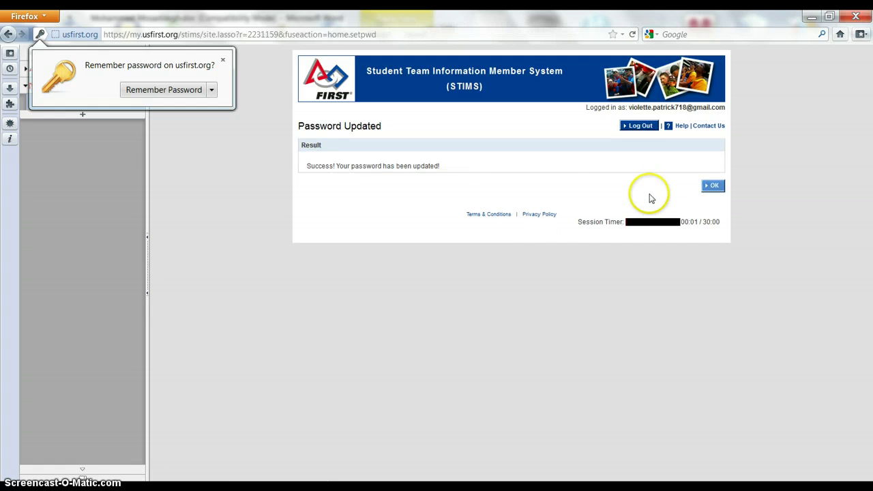
pyautogui.click(146, 89)
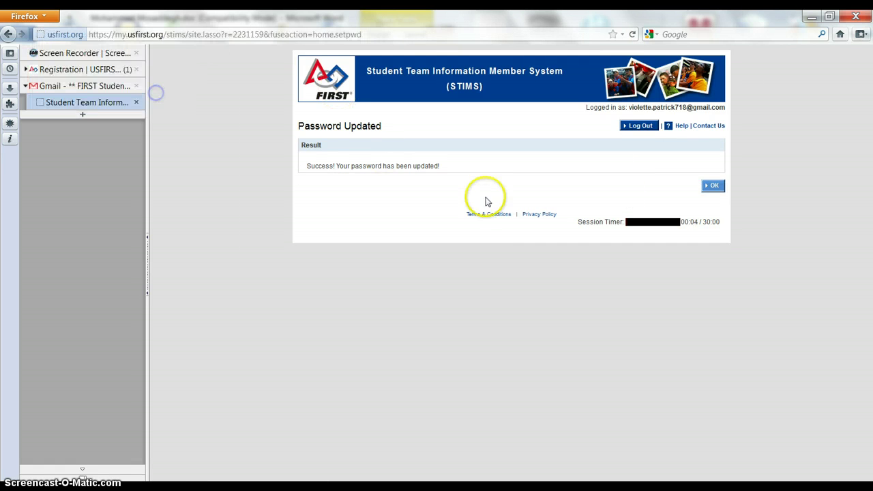
pyautogui.click(716, 188)
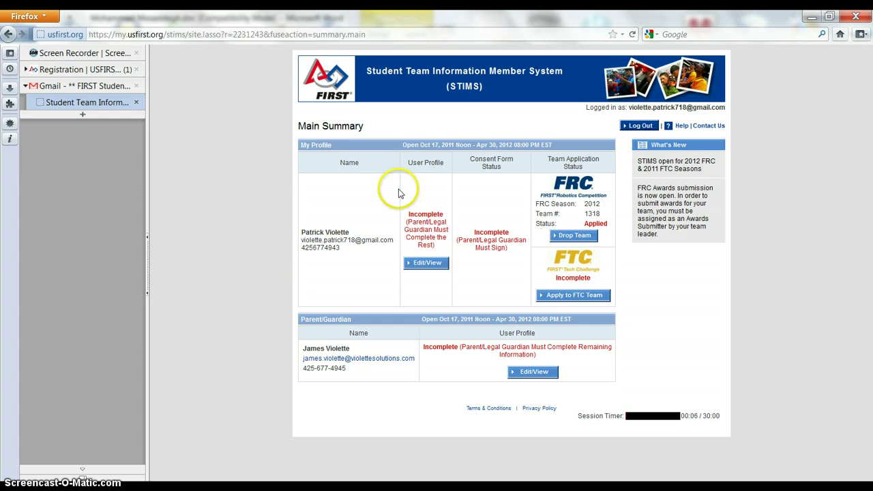
# Check the Main Summary's User Profile status, which now reads Complete
pyautogui.moveTo(406, 213); pyautogui.dragTo(427, 245)
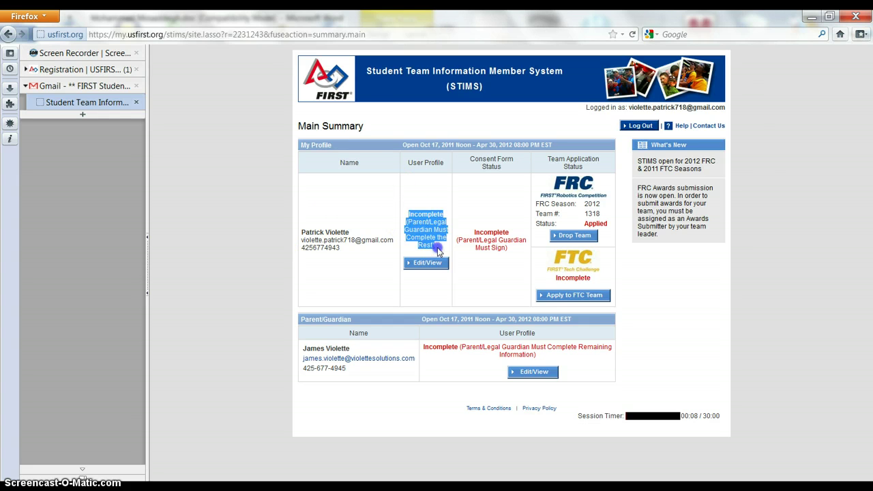
pyautogui.doubleClick(441, 239)
pyautogui.click(433, 231)
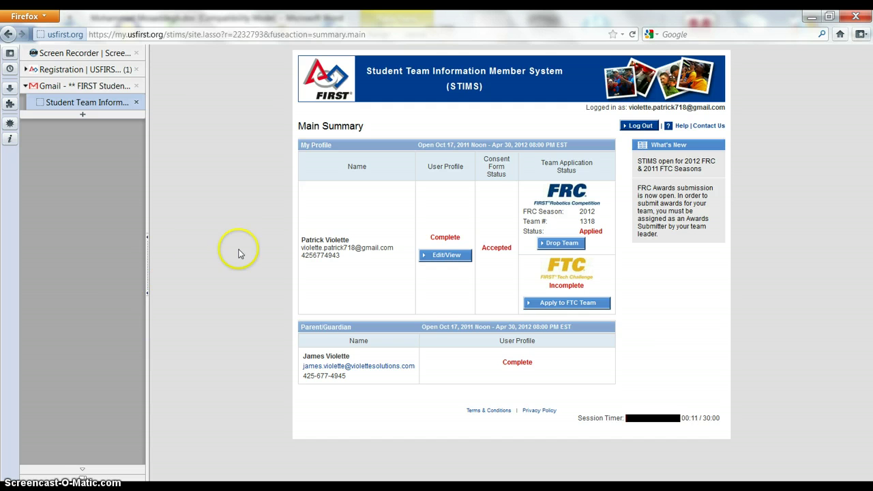
pyautogui.click(452, 234)
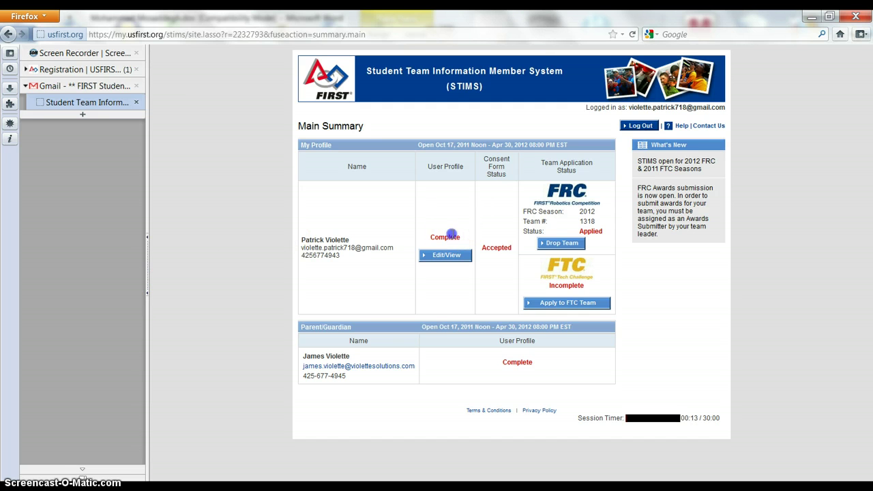
pyautogui.click(438, 236)
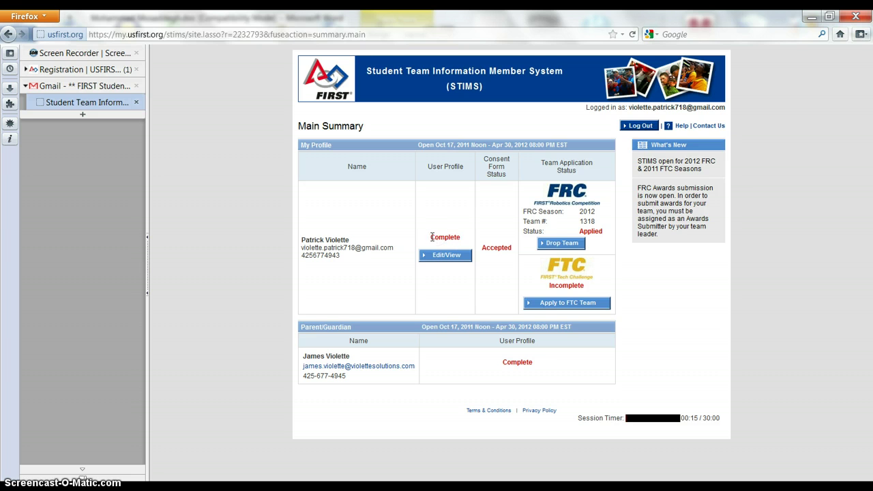